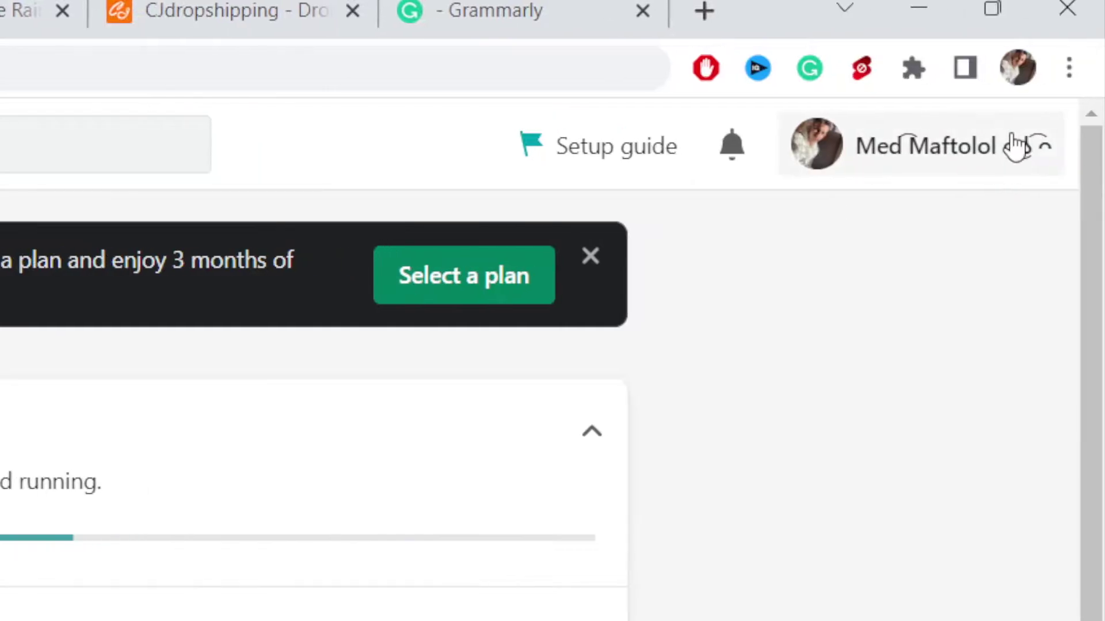
Step: Log out of the STORE FOR TESTING admin from the account menu at the top right
{"action": "left_click", "coordinate": [1018, 144]}
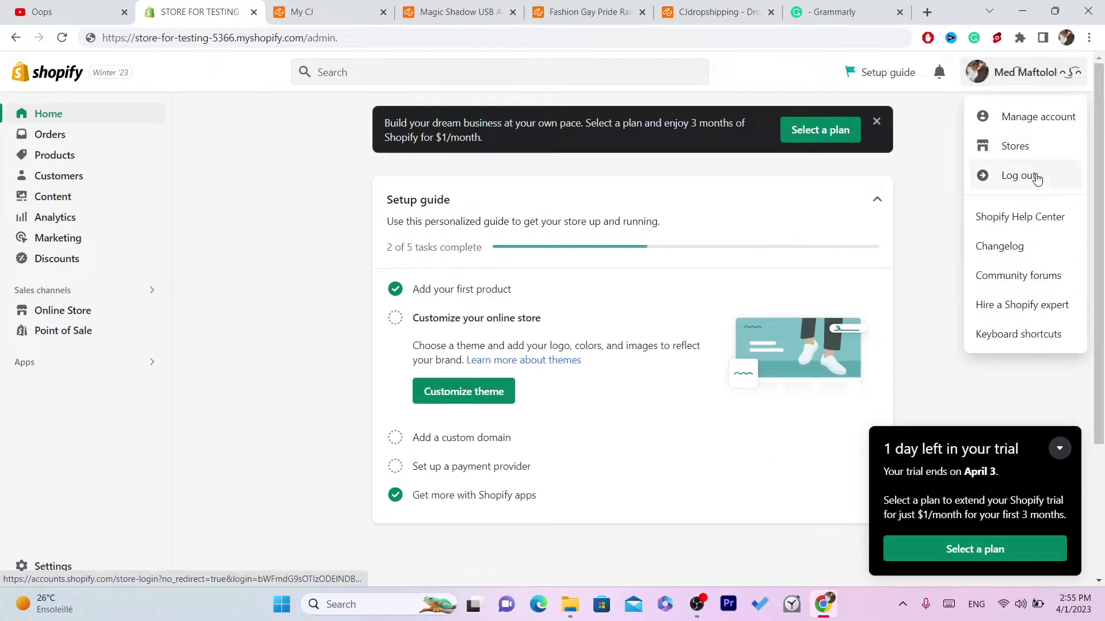
{"action": "left_click", "coordinate": [1019, 176]}
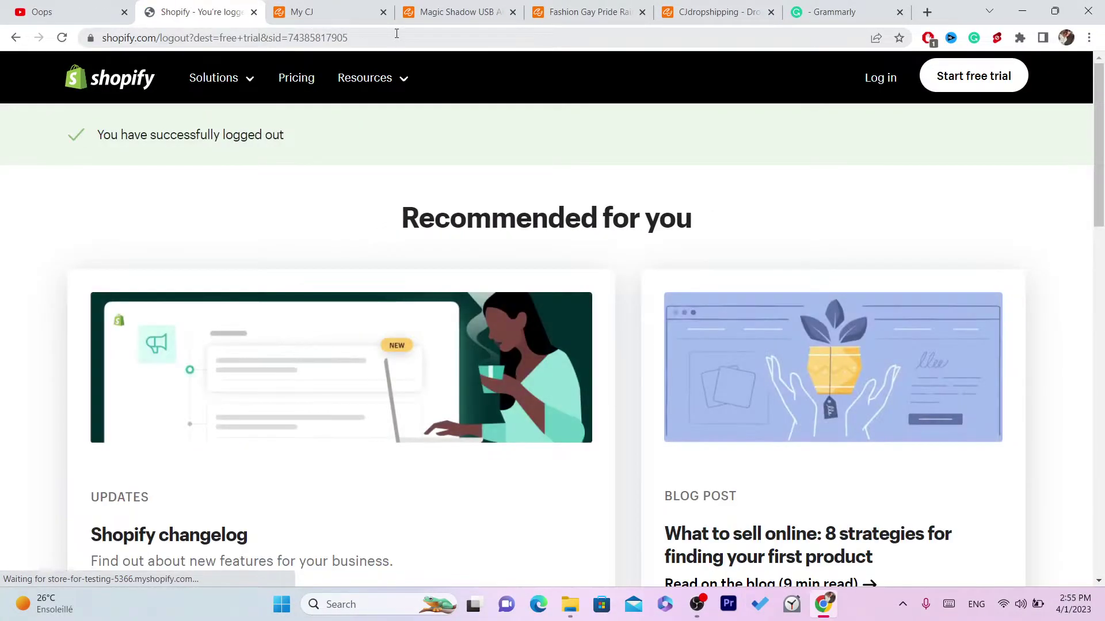
{"action": "left_click", "coordinate": [396, 35]}
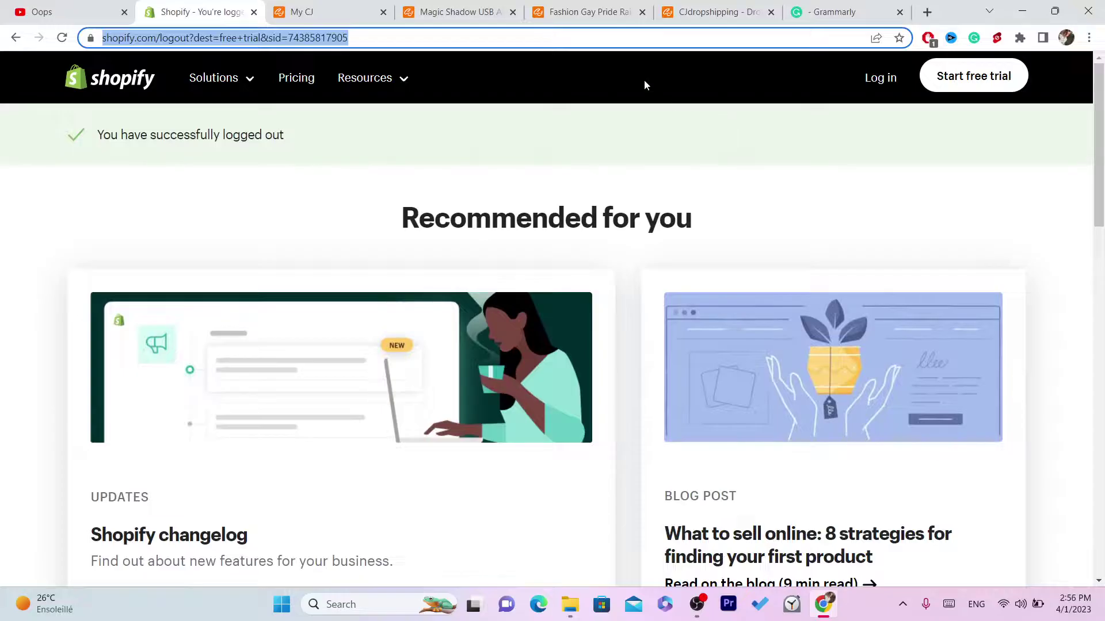
Step: Log back in to STORE FOR TESTING with the listed account, which shows 'Unable to access STORE FOR TESTING'
{"action": "left_click", "coordinate": [880, 80]}
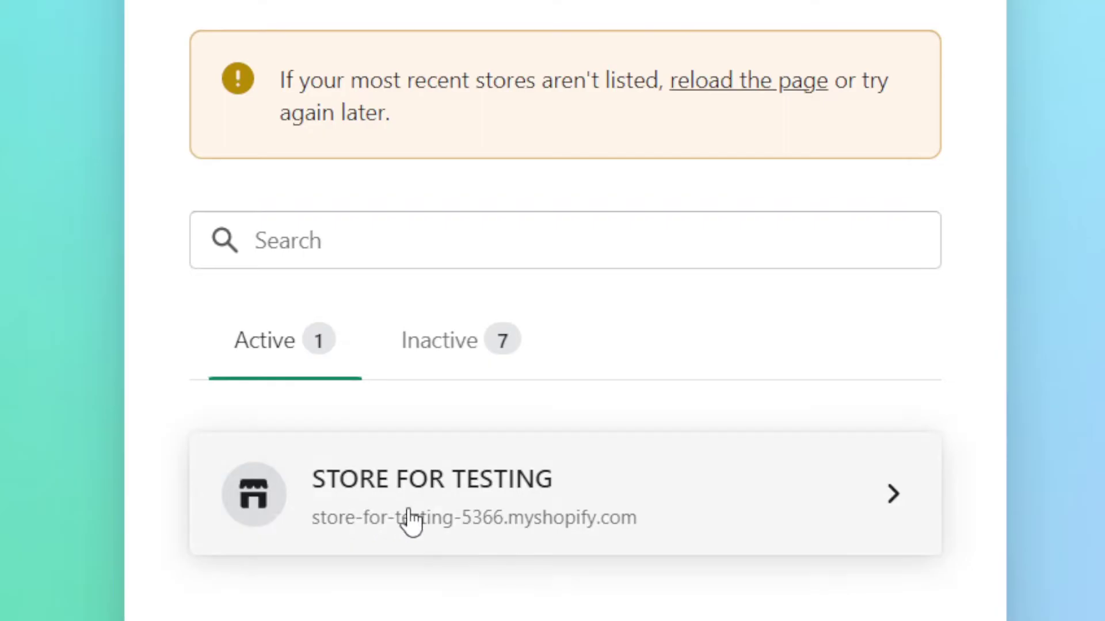
{"action": "left_click", "coordinate": [410, 520]}
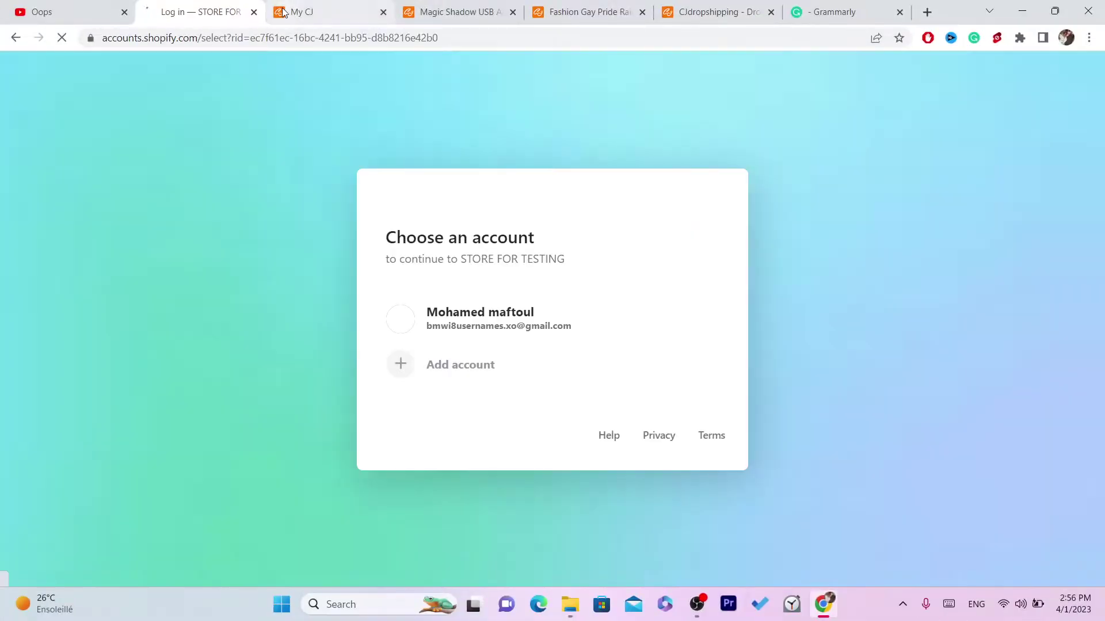
{"action": "left_click", "coordinate": [519, 332]}
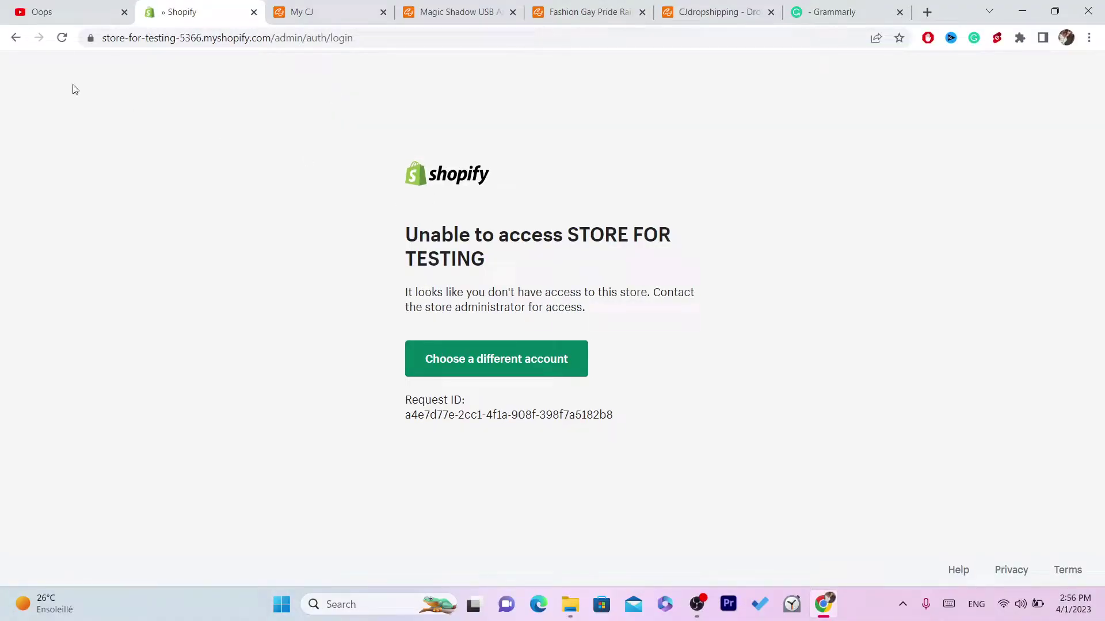
Step: Return to the Stores list and add the correct Google account as a new sign-in
{"action": "left_click", "coordinate": [16, 38]}
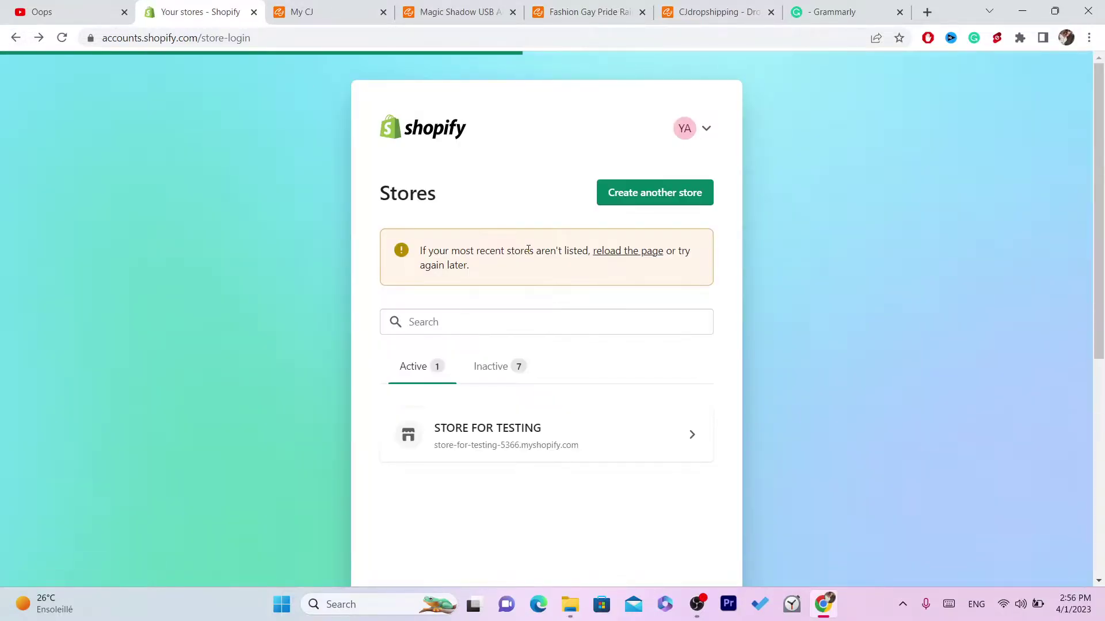
{"action": "left_click", "coordinate": [708, 130]}
{"action": "left_click", "coordinate": [658, 172]}
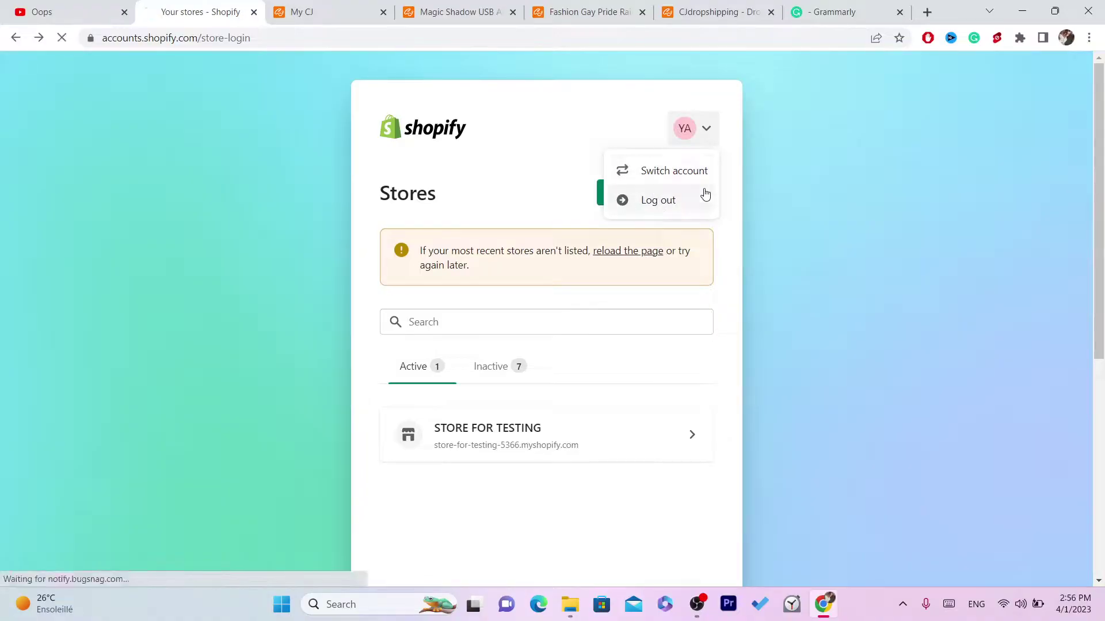
{"action": "left_click", "coordinate": [446, 387]}
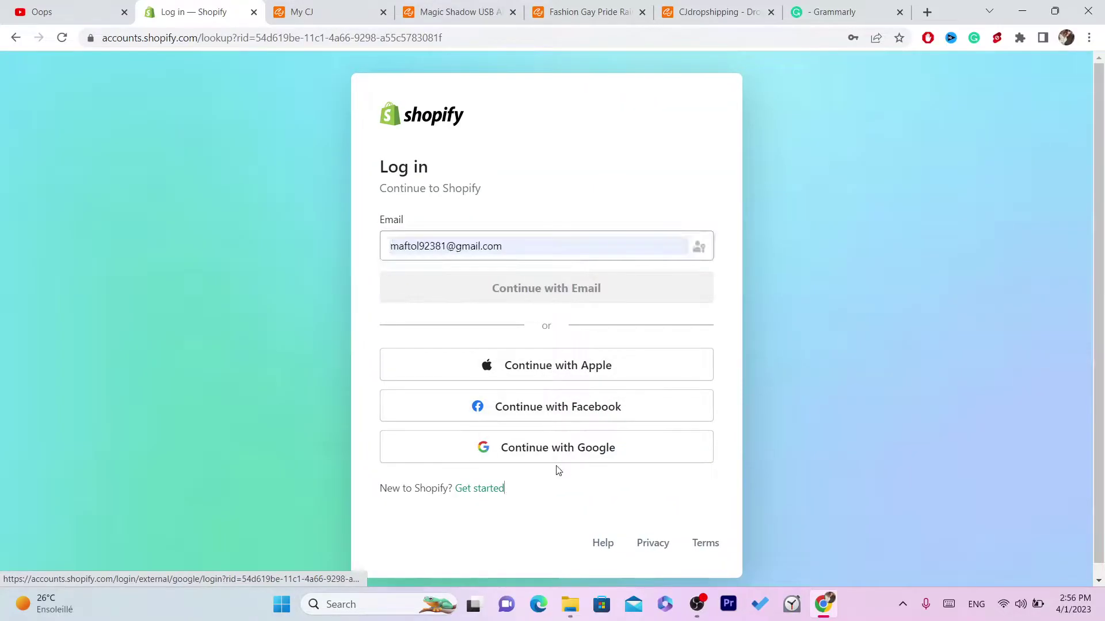
{"action": "left_click", "coordinate": [540, 453]}
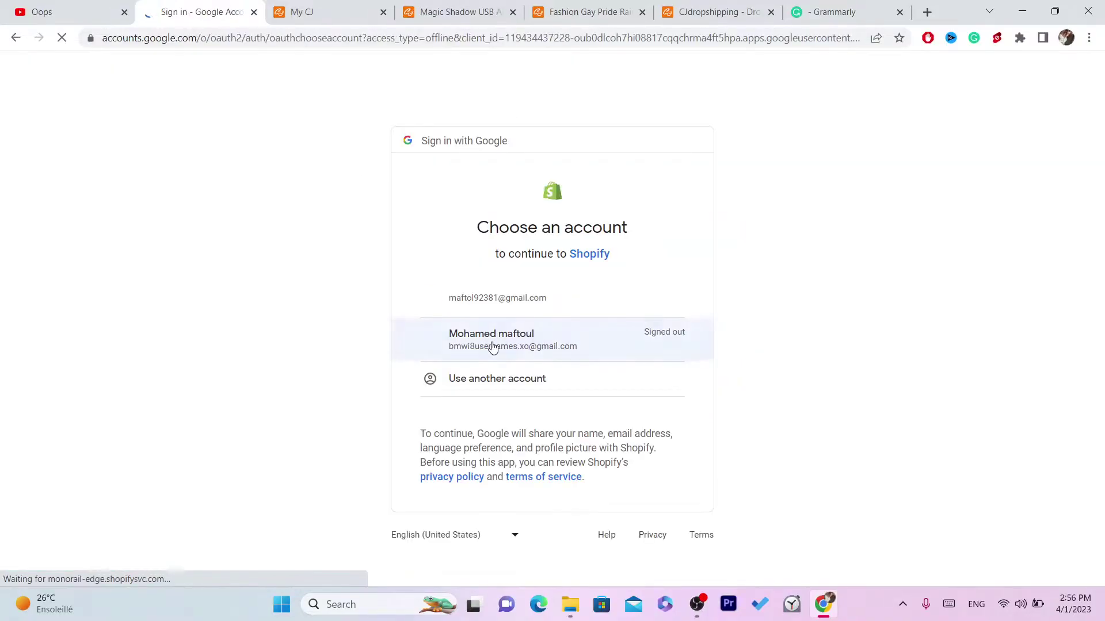
{"action": "left_click", "coordinate": [486, 302]}
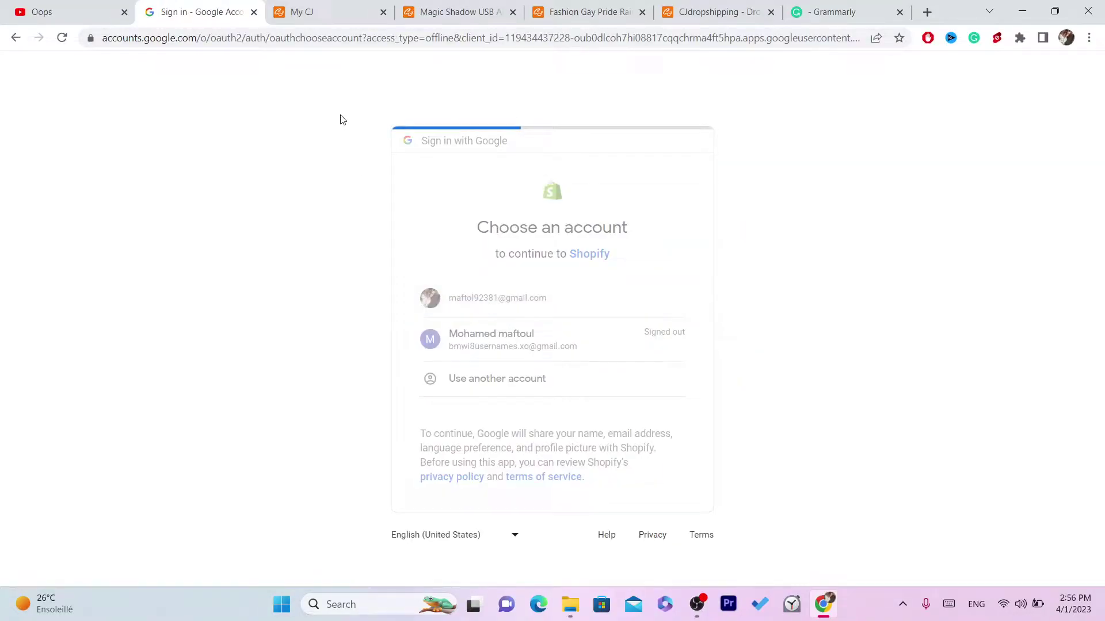
{"action": "left_click", "coordinate": [292, 37]}
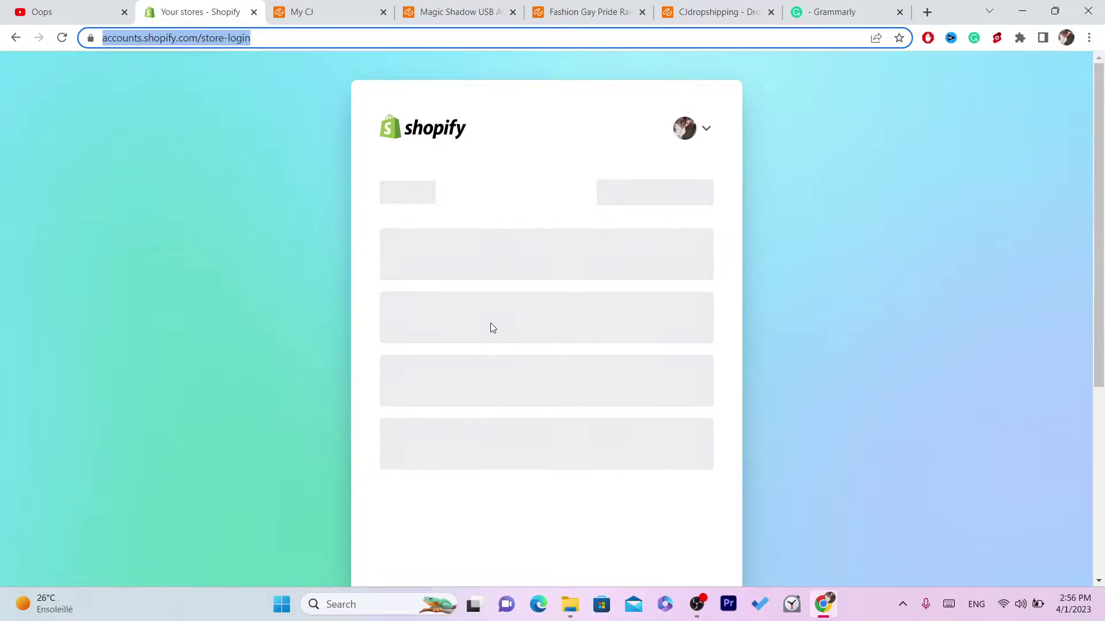
Step: Open the STORE FOR TESTING admin and go to its Settings to view Store details
{"action": "left_click", "coordinate": [478, 357]}
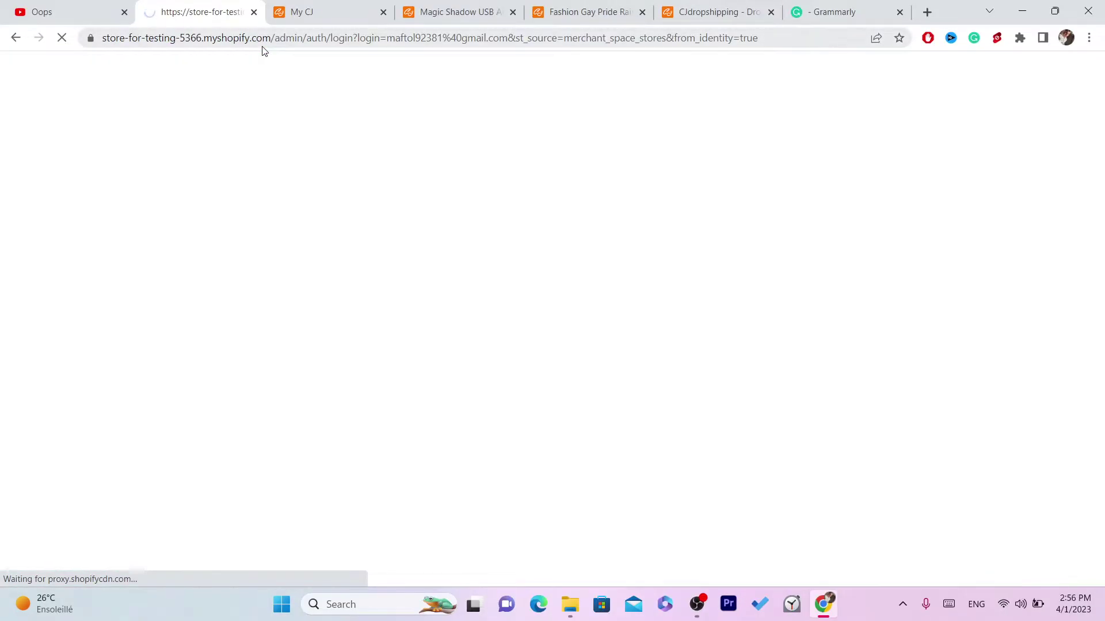
{"action": "left_click", "coordinate": [249, 45]}
{"action": "left_click", "coordinate": [248, 45]}
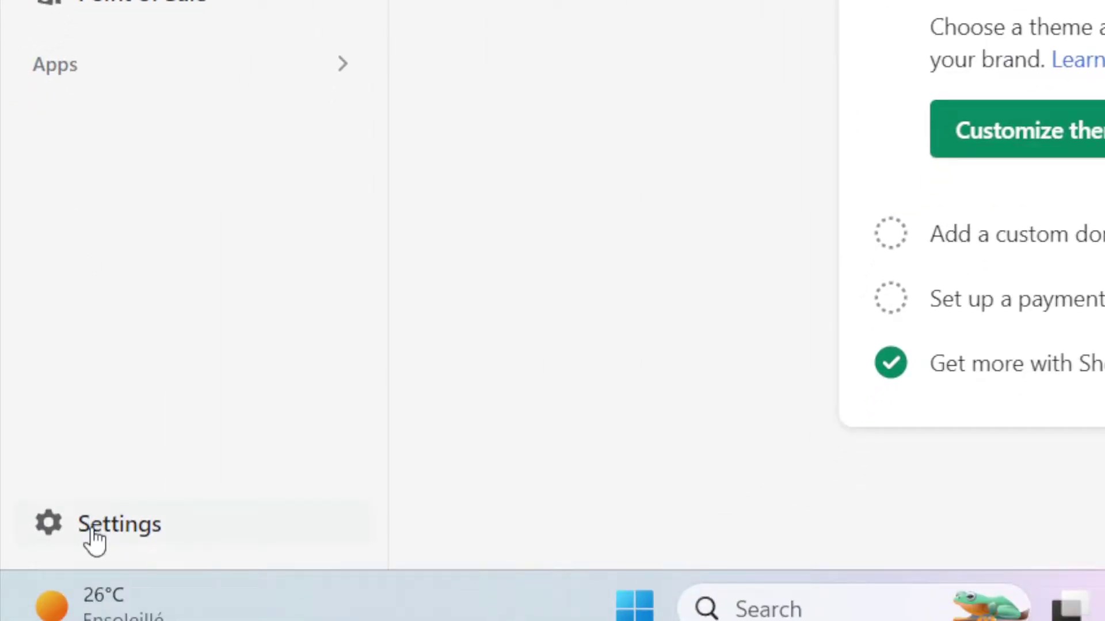
{"action": "left_click", "coordinate": [93, 534]}
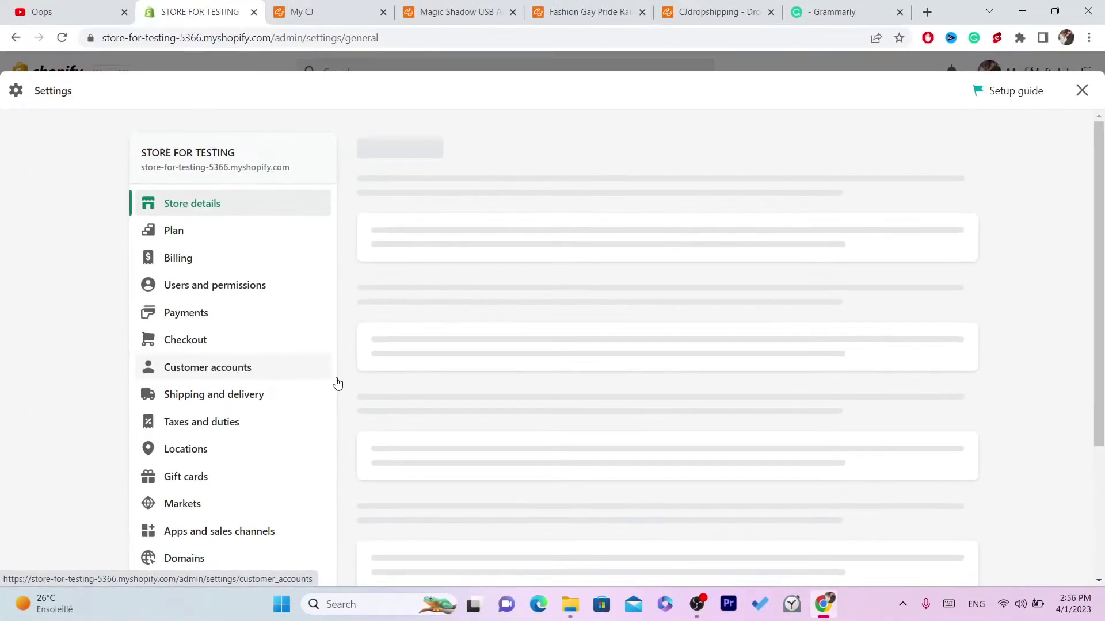
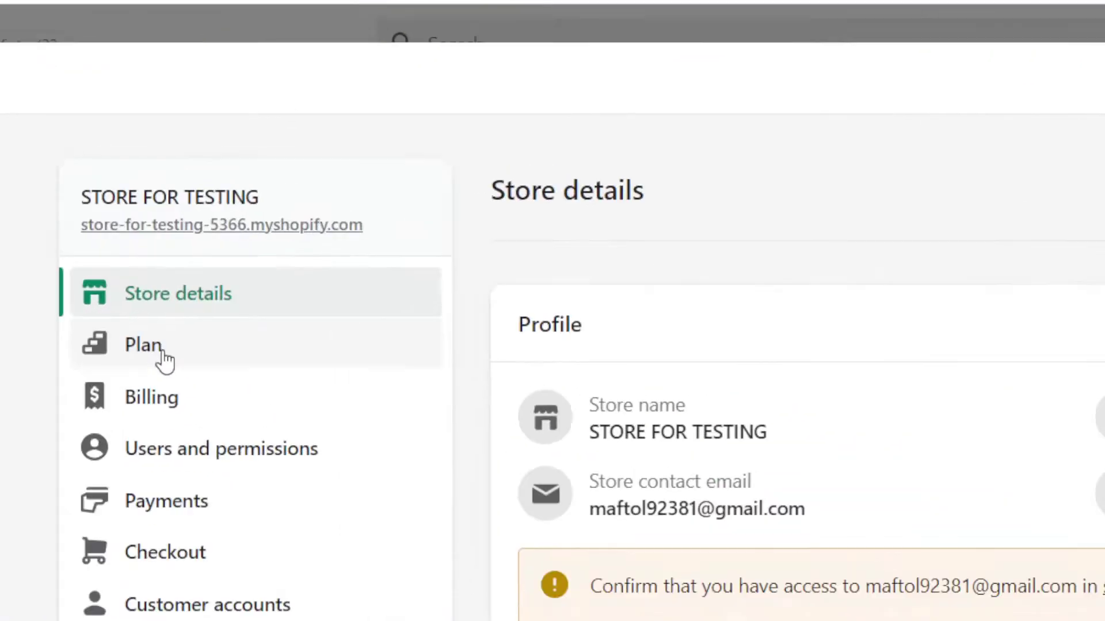
Step: Go to the store's Plan settings and open the Pick a plan page
{"action": "left_click", "coordinate": [164, 358]}
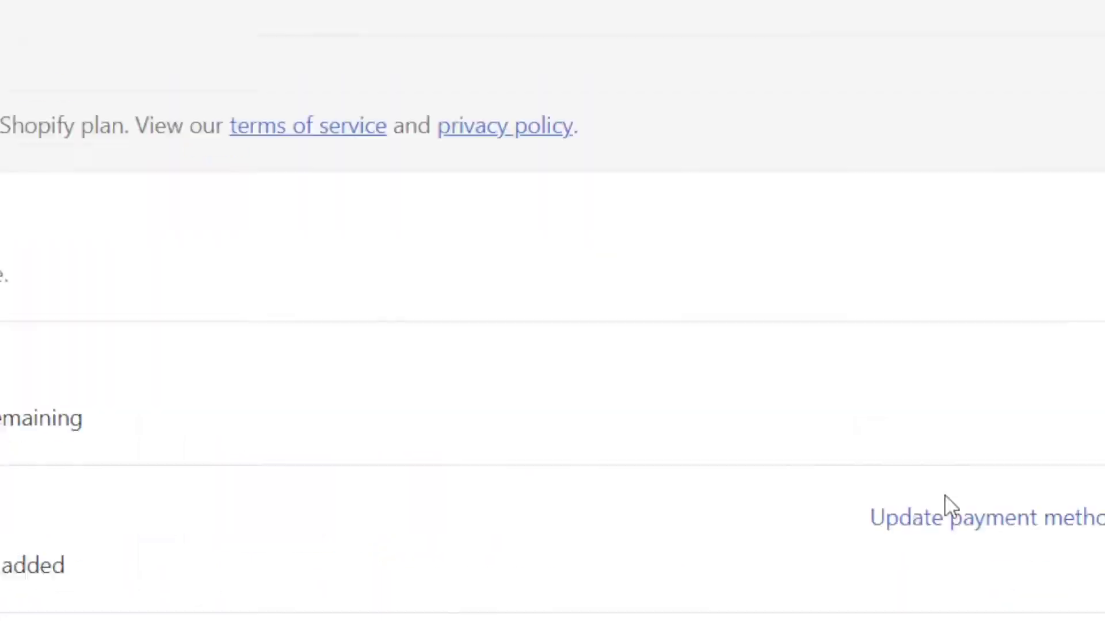
{"action": "left_click", "coordinate": [937, 457]}
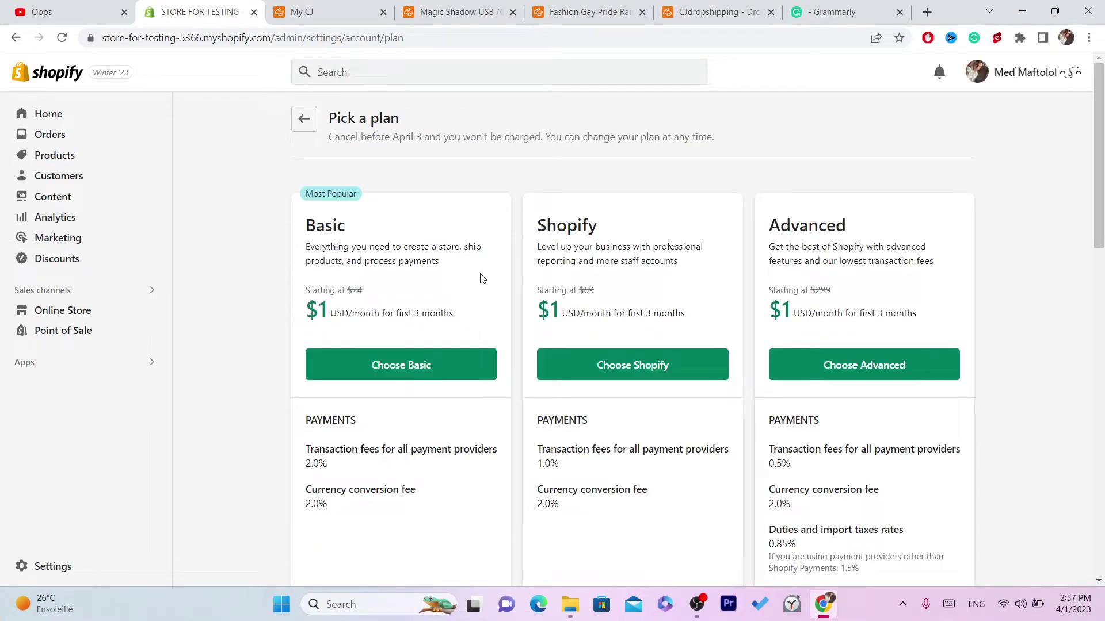
{"action": "scroll", "coordinate": [1103, 183], "scroll_direction": "down", "scroll_amount": 1}
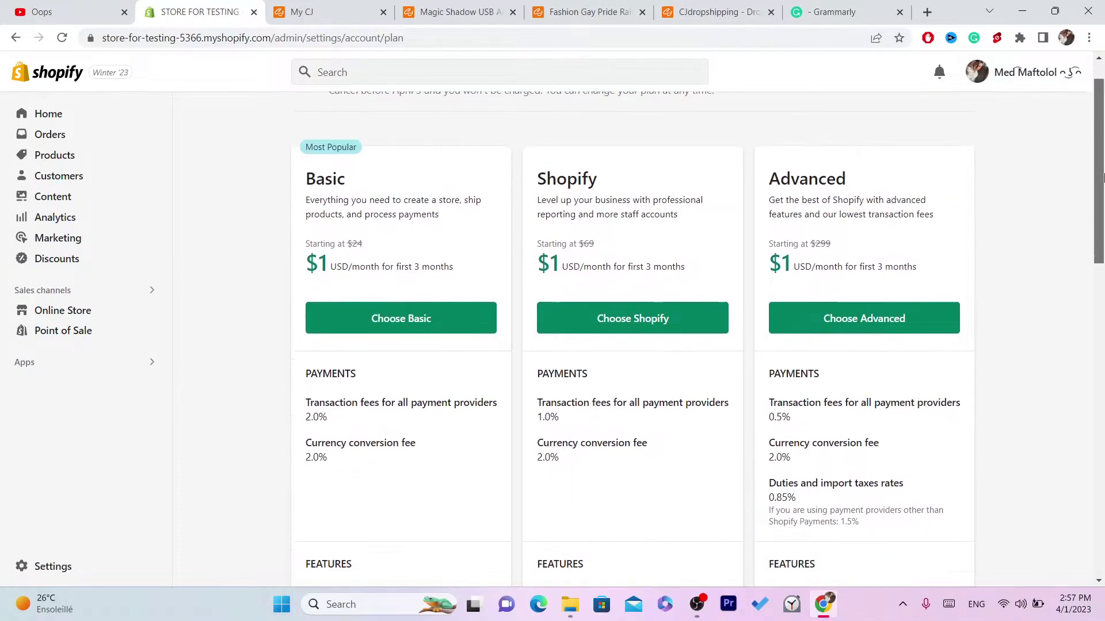
{"action": "scroll", "coordinate": [1103, 183], "scroll_direction": "down", "scroll_amount": 1}
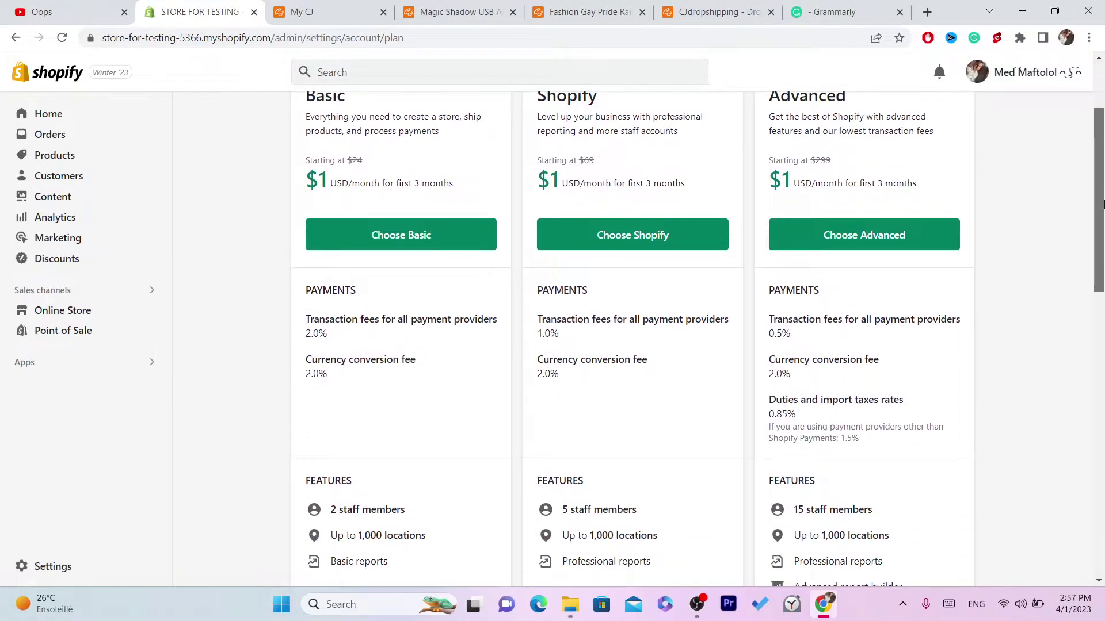
{"action": "scroll", "coordinate": [460, 132], "scroll_direction": "up", "scroll_amount": 2}
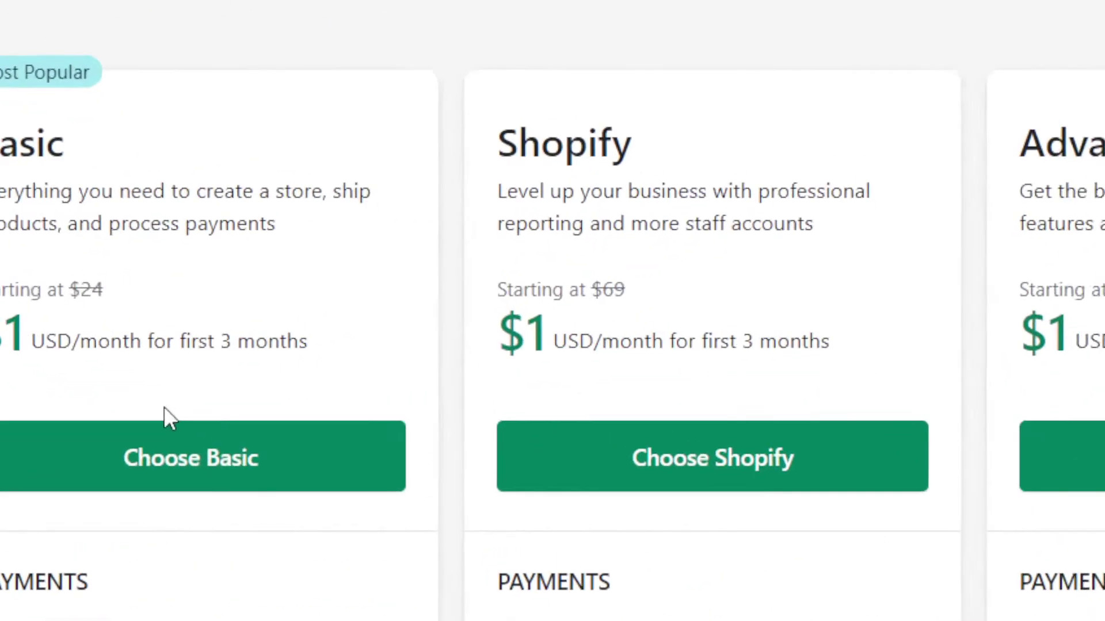
{"action": "left_click_drag", "start_coordinate": [301, 318], "coordinate": [485, 326]}
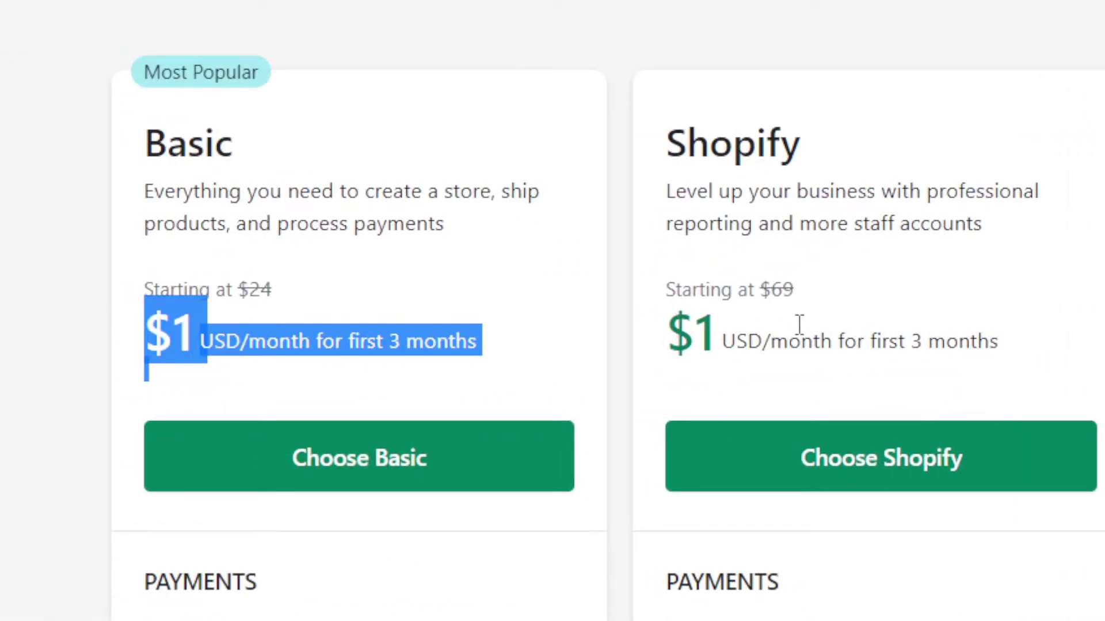
{"action": "left_click_drag", "start_coordinate": [725, 295], "coordinate": [848, 321]}
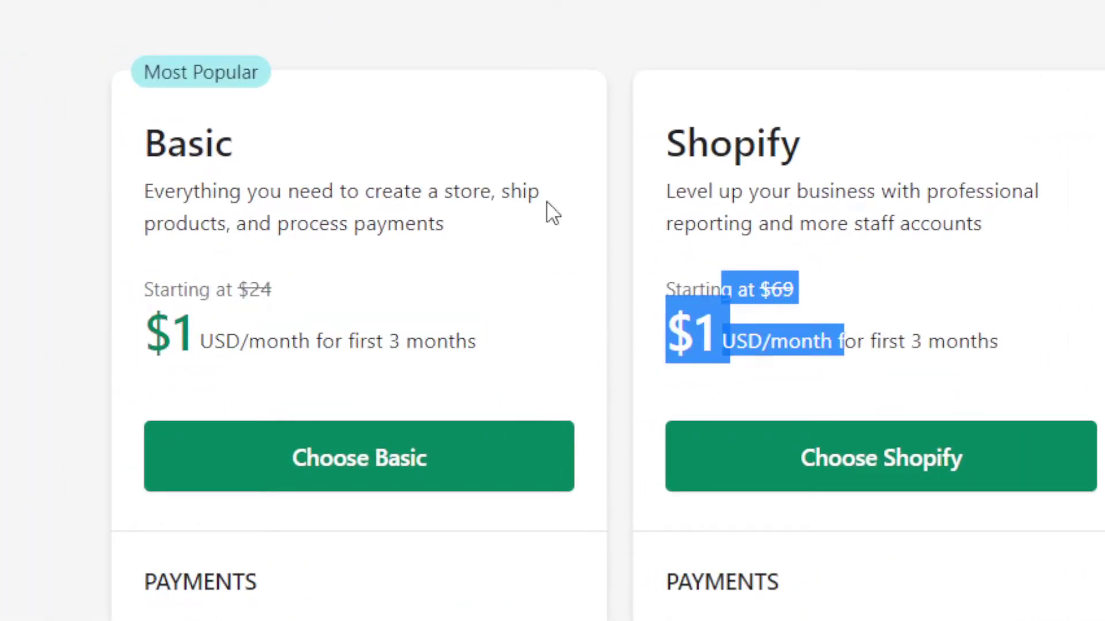
{"action": "left_click", "coordinate": [277, 176]}
{"action": "left_click", "coordinate": [771, 191]}
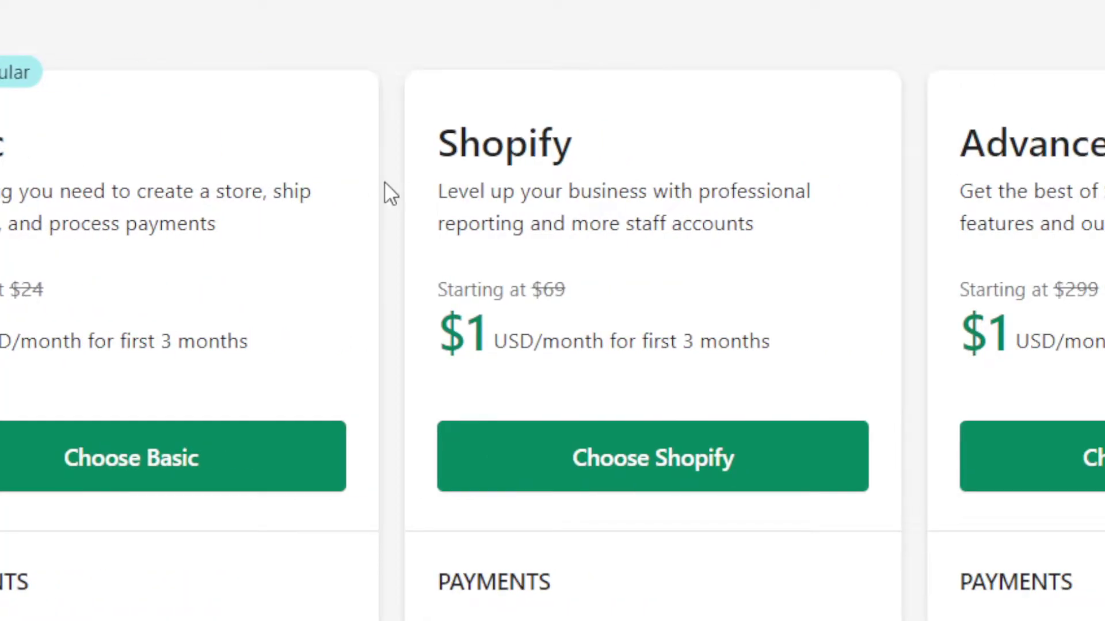
{"action": "left_click_drag", "start_coordinate": [439, 190], "coordinate": [836, 294]}
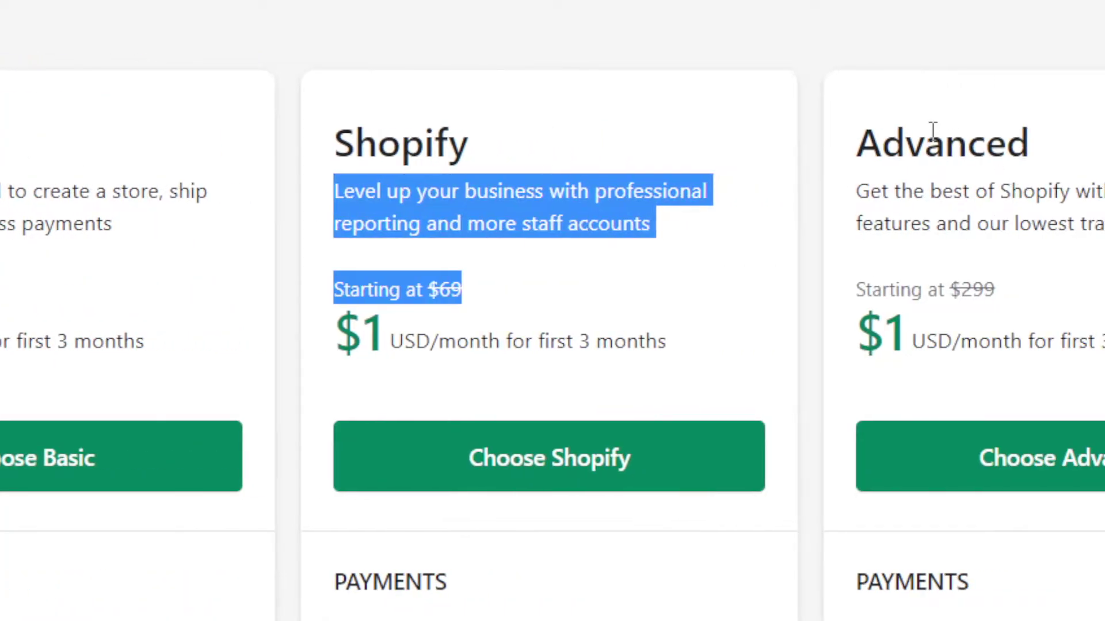
{"action": "left_click_drag", "start_coordinate": [1030, 143], "coordinate": [1104, 183]}
{"action": "left_click_drag", "start_coordinate": [1014, 183], "coordinate": [1016, 278]}
{"action": "left_click", "coordinate": [1016, 279]}
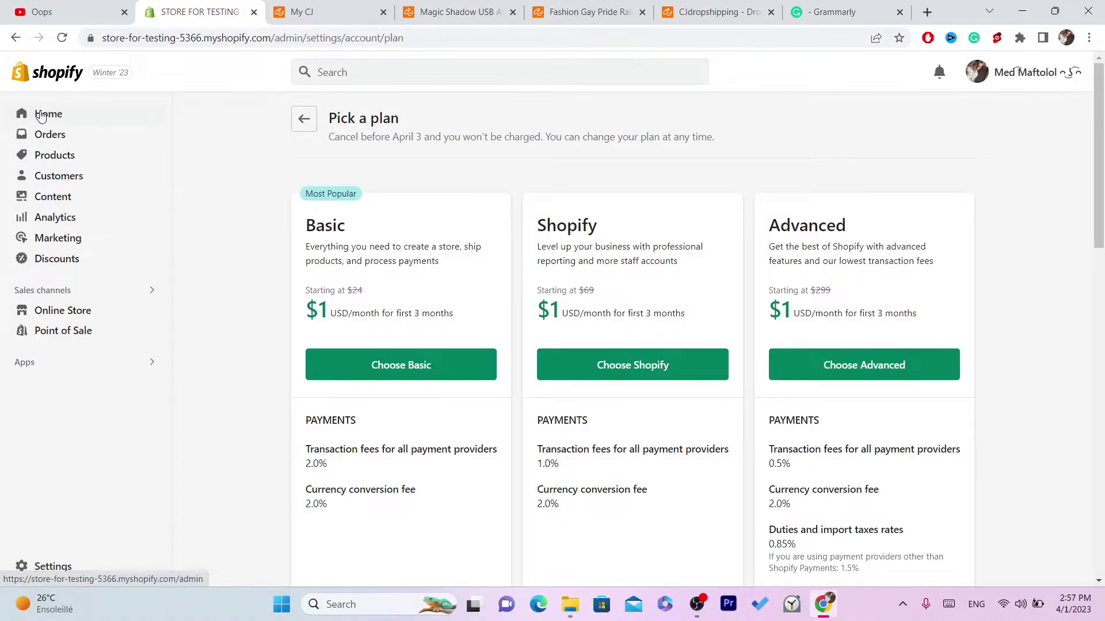
Step: Go from Home to the Online Store Themes page and scroll to the password-protected store notice
{"action": "left_click", "coordinate": [41, 114]}
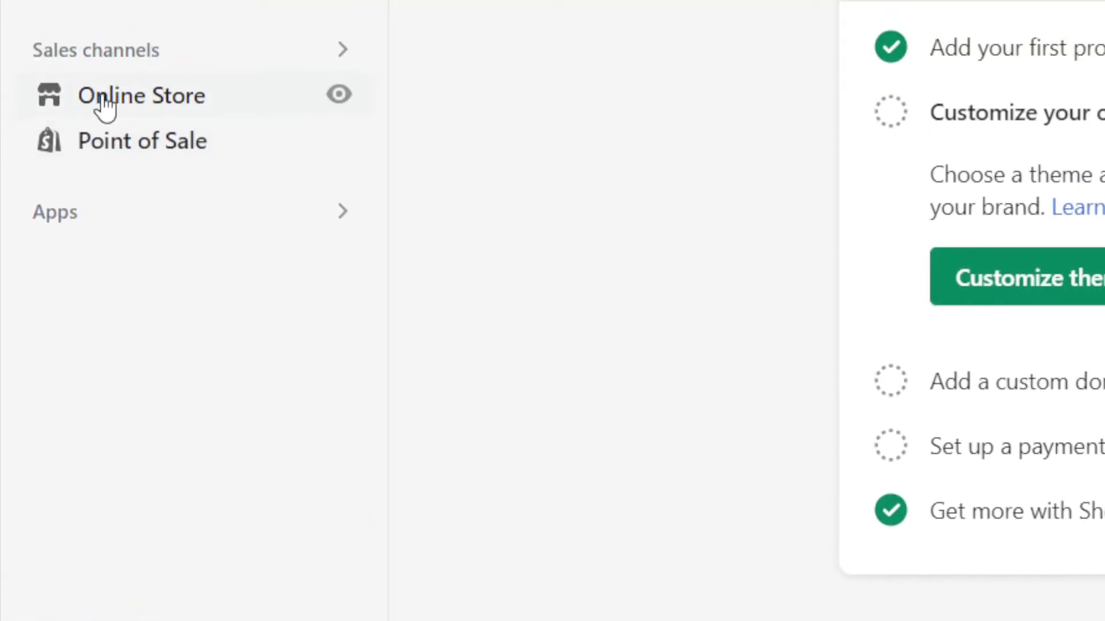
{"action": "left_click", "coordinate": [133, 112]}
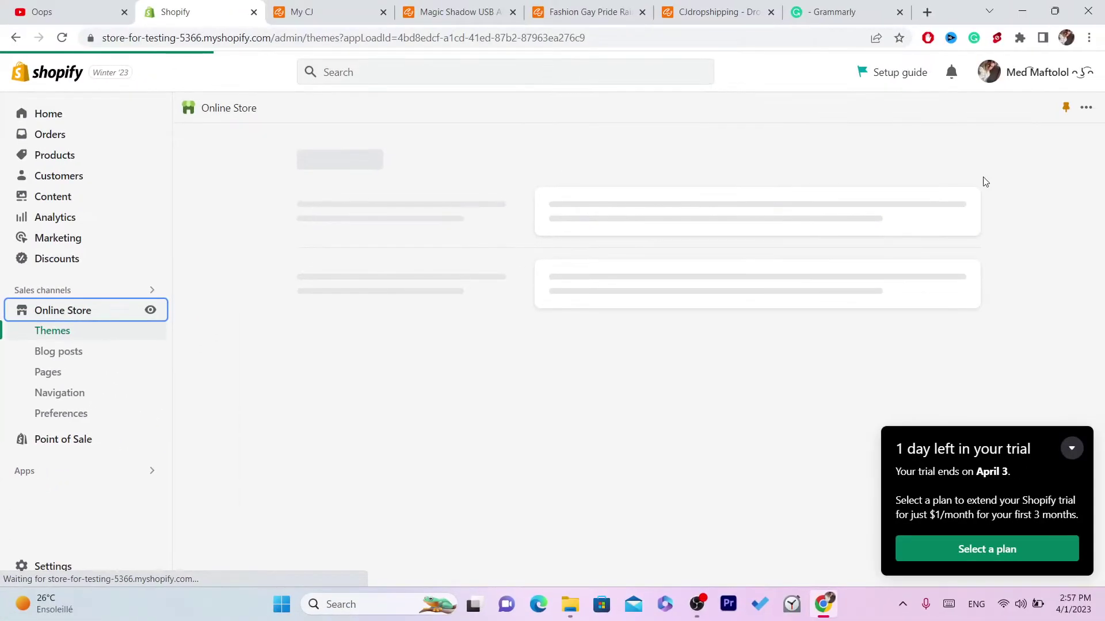
{"action": "scroll", "coordinate": [1102, 249], "scroll_direction": "down", "scroll_amount": 3}
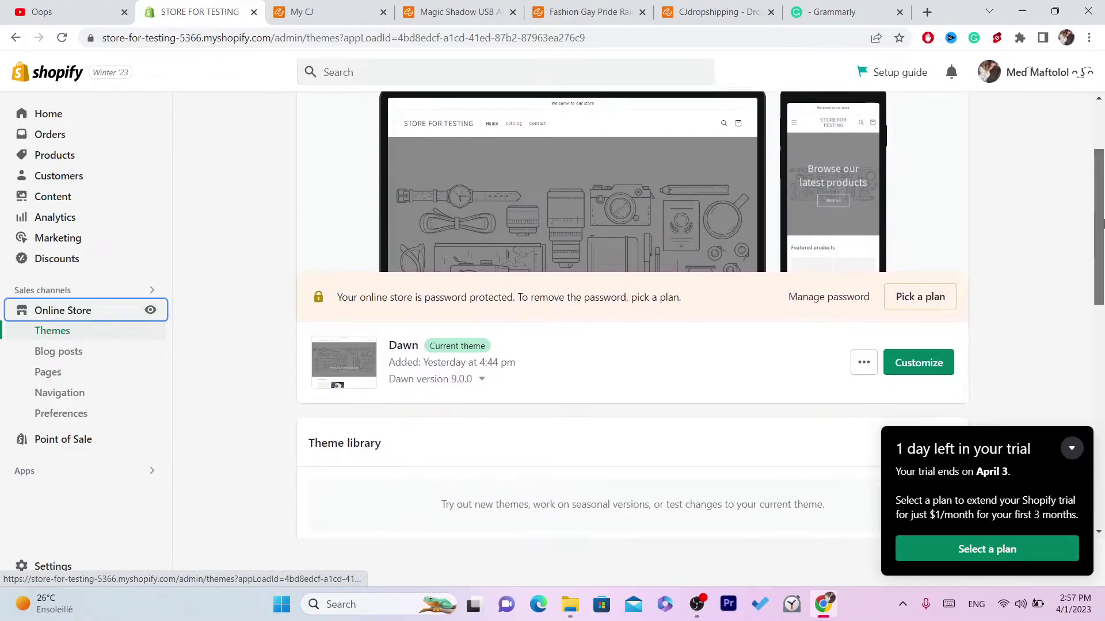
{"action": "scroll", "coordinate": [984, 272], "scroll_direction": "down", "scroll_amount": 1}
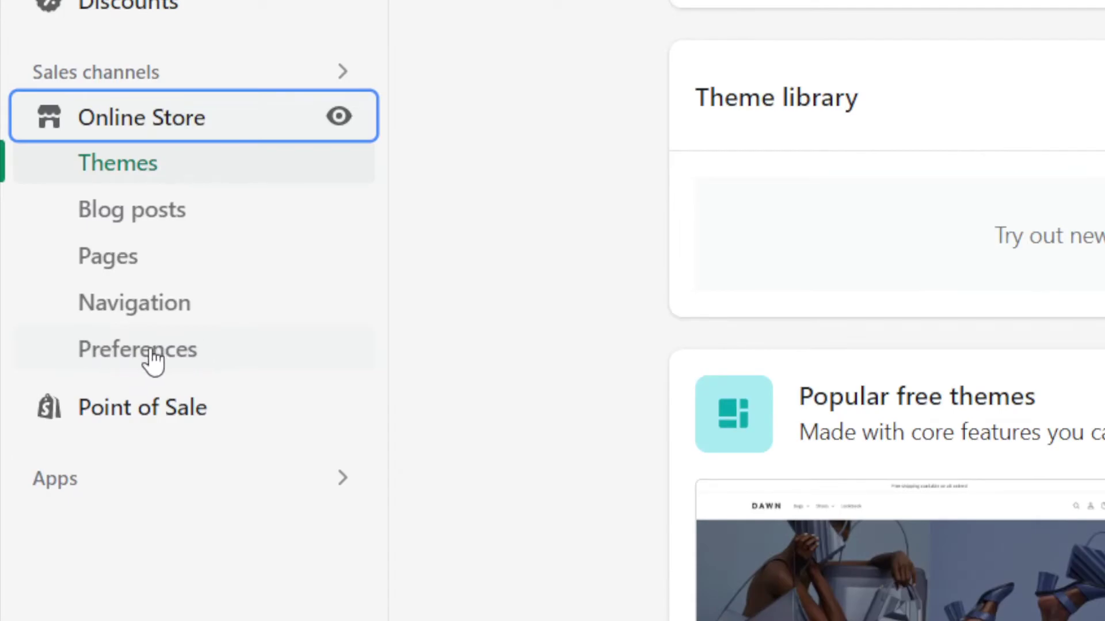
Step: Open Online Store Preferences and highlight the notice saying to pick a plan to remove the password
{"action": "left_click", "coordinate": [154, 358]}
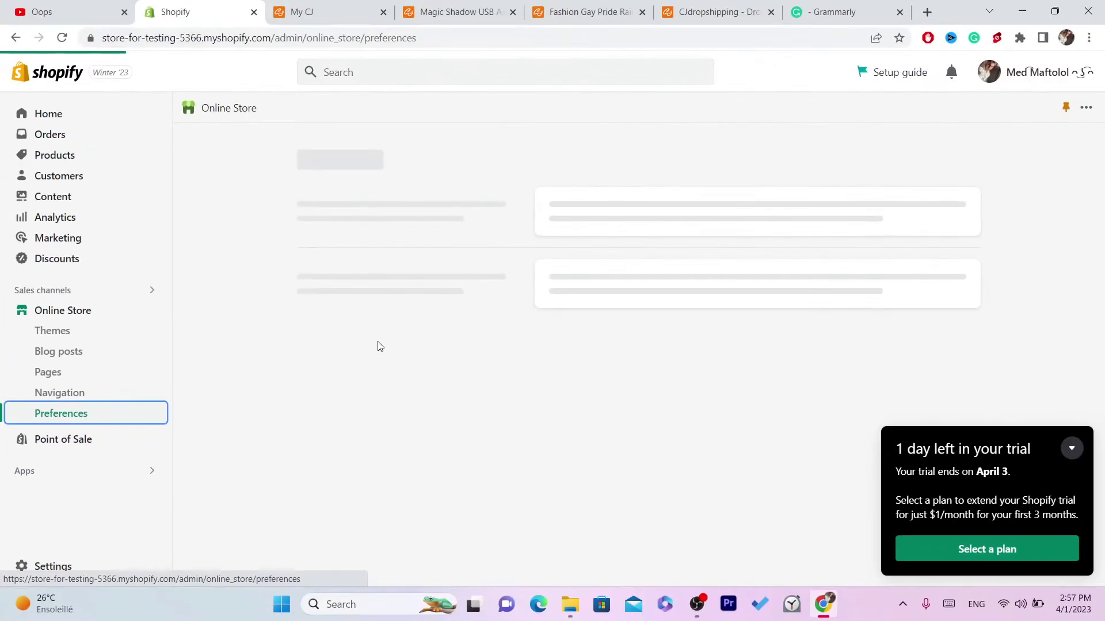
{"action": "left_click_drag", "start_coordinate": [1099, 151], "coordinate": [1103, 458]}
{"action": "left_click_drag", "start_coordinate": [585, 126], "coordinate": [517, 113]}
{"action": "left_click", "coordinate": [608, 124]}
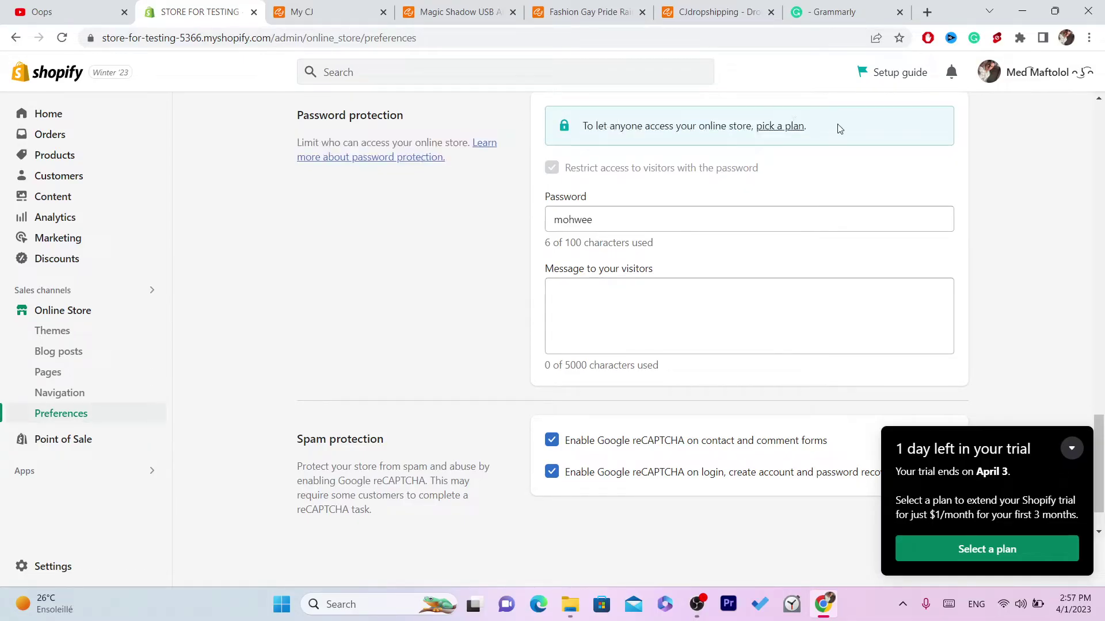
{"action": "left_click_drag", "start_coordinate": [840, 129], "coordinate": [676, 126]}
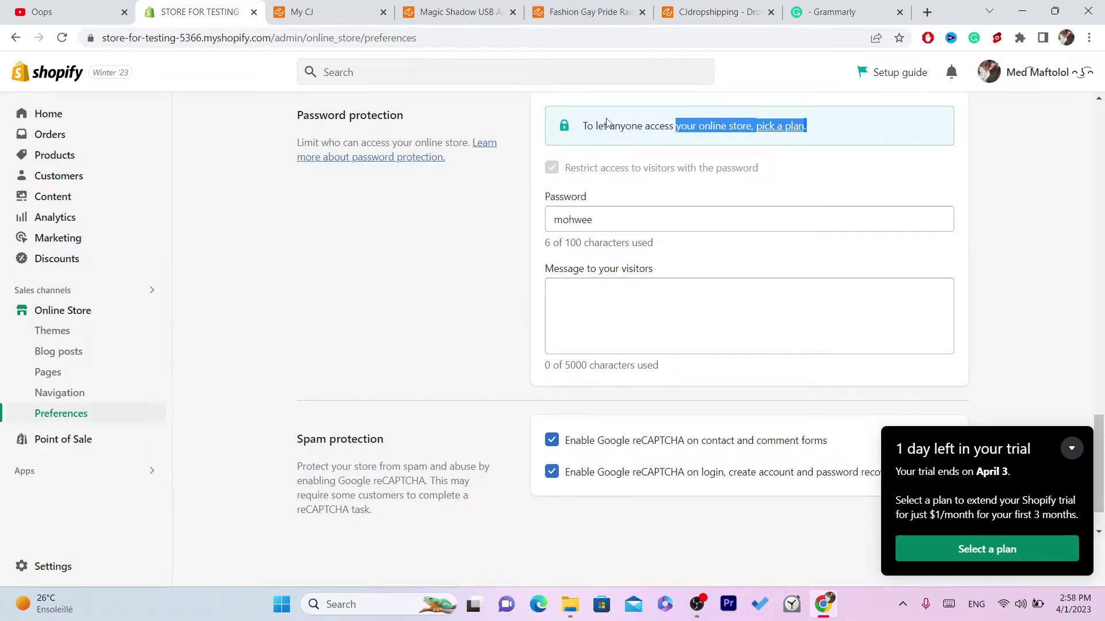
{"action": "left_click", "coordinate": [579, 128]}
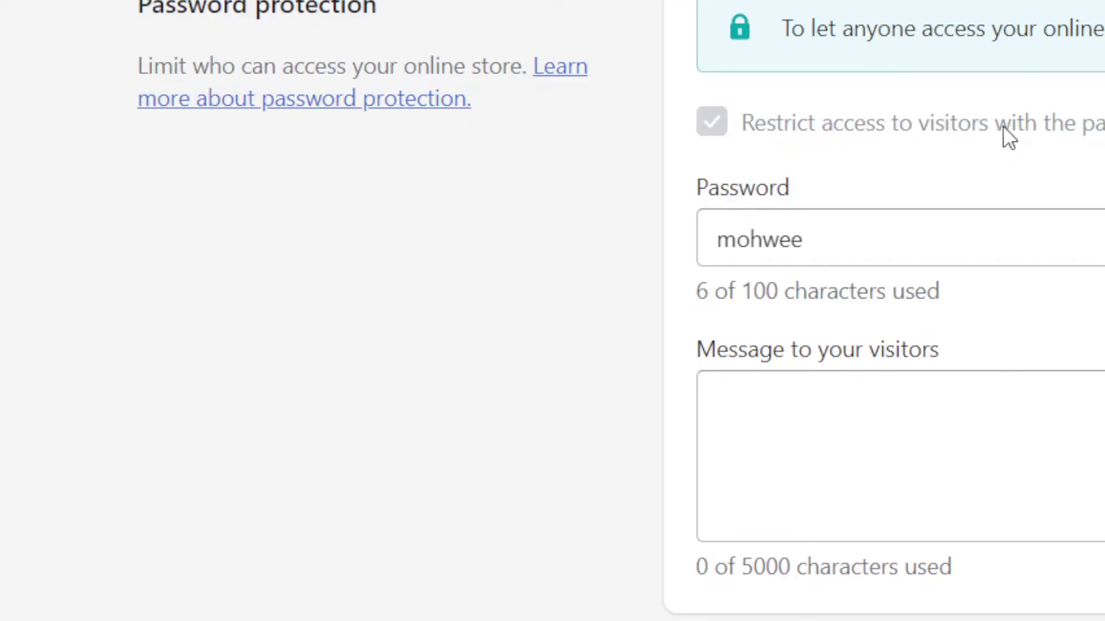
Step: Highlight the Restrict access to visitors with the password option
{"action": "left_click_drag", "start_coordinate": [1007, 138], "coordinate": [567, 124]}
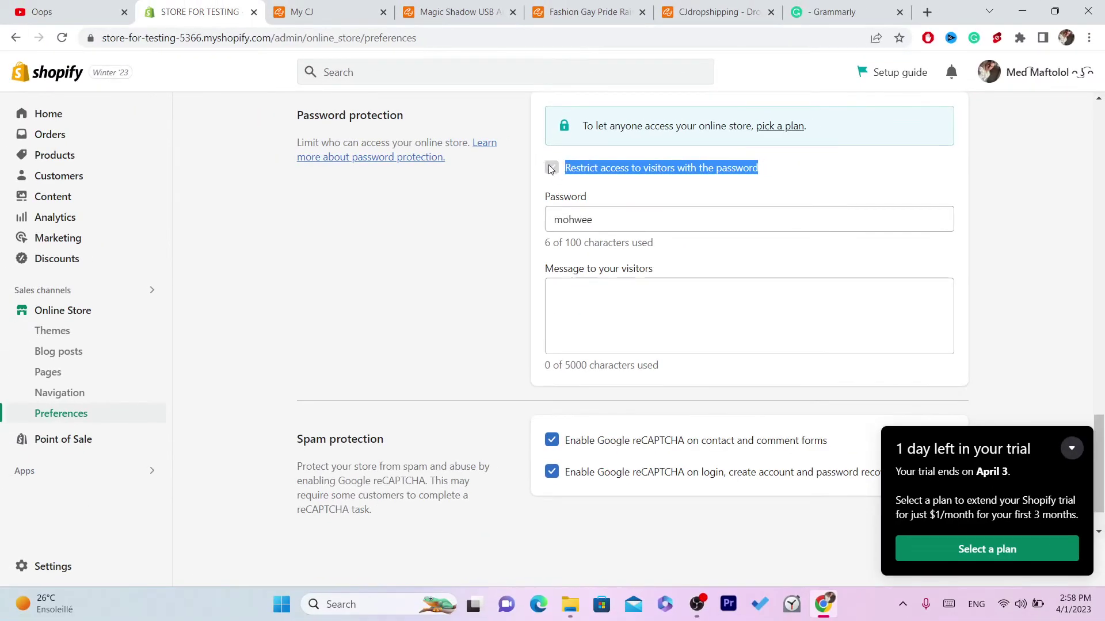
{"action": "left_click_drag", "start_coordinate": [801, 170], "coordinate": [550, 167]}
{"action": "left_click_drag", "start_coordinate": [1099, 461], "coordinate": [1099, 424]}
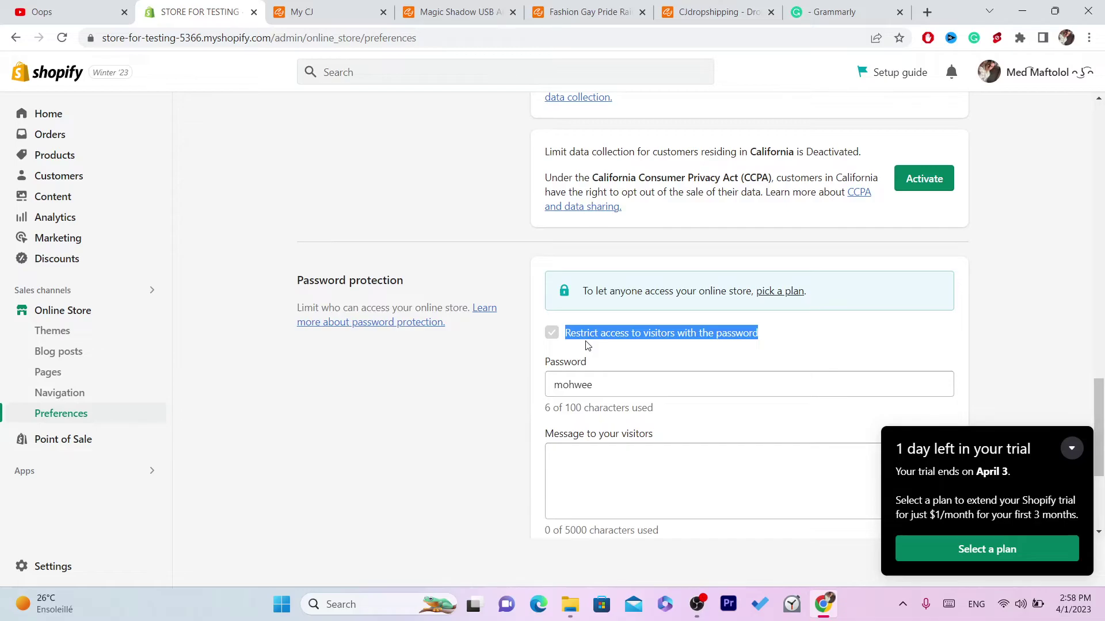